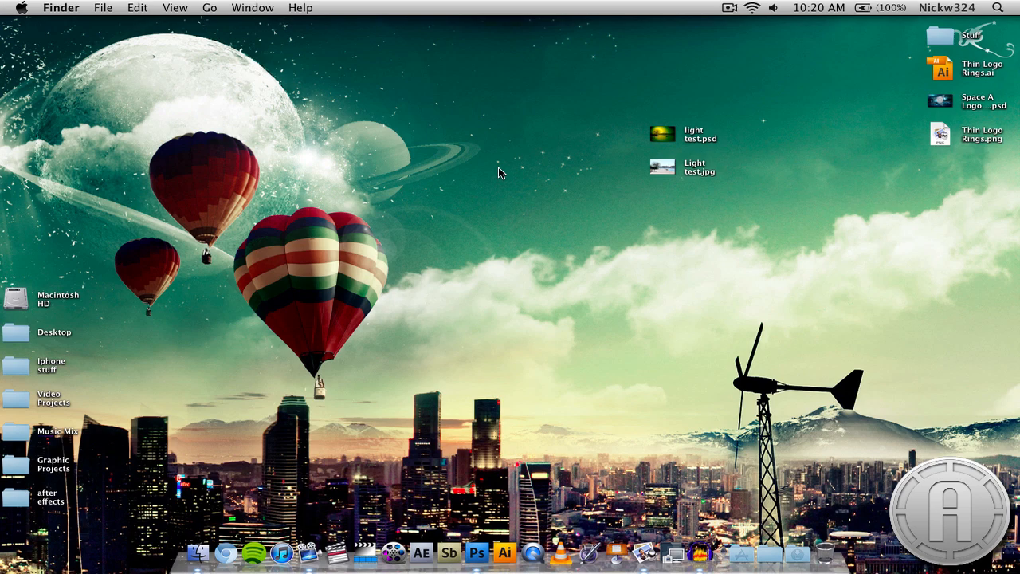
# Preview Light test.jpg and light test.psd on the desktop to compare the original photo with the lit version
pyautogui.click(665, 169)
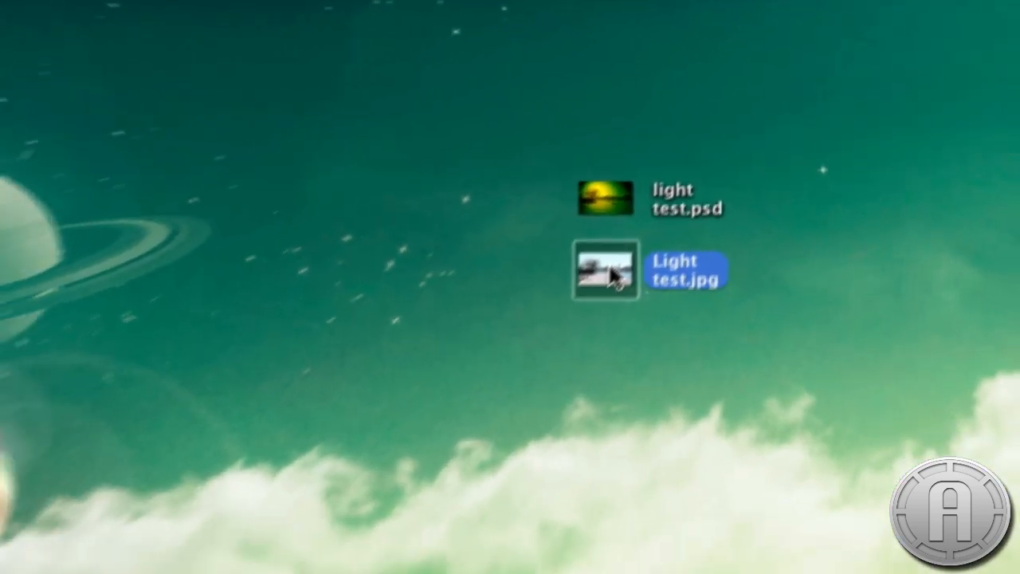
pyautogui.press('space')
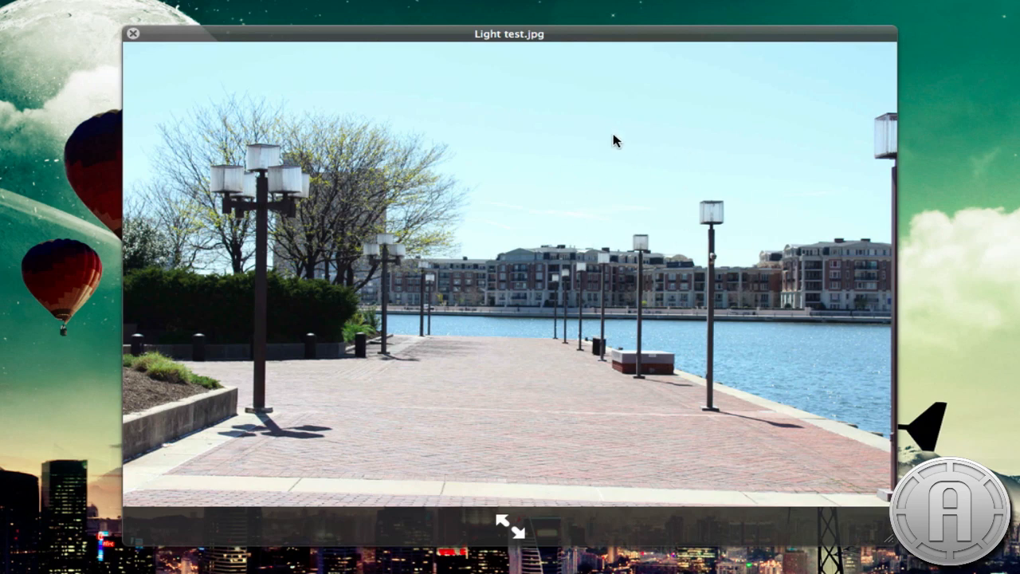
pyautogui.press('space')
pyautogui.click(741, 118)
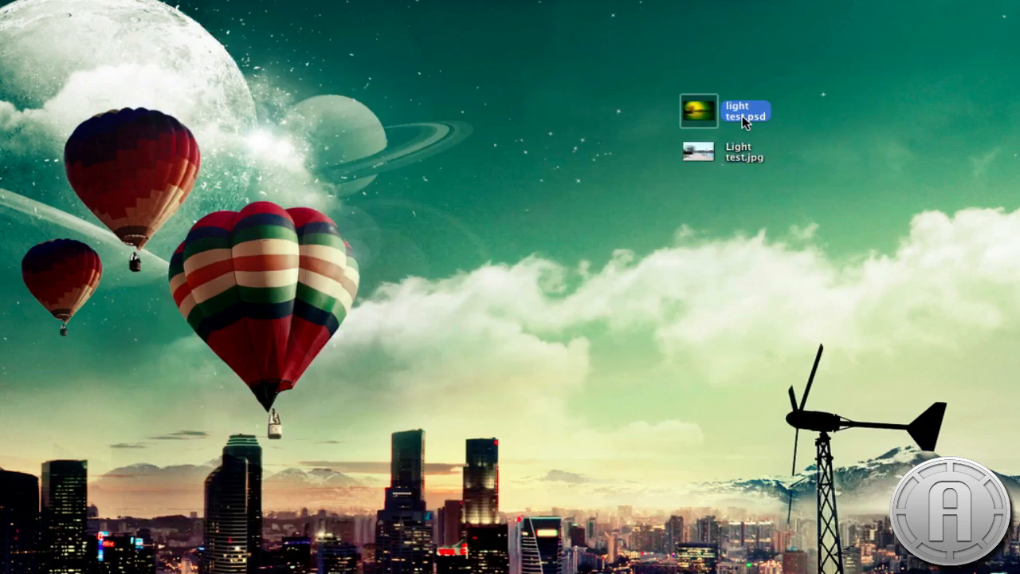
pyautogui.press('space')
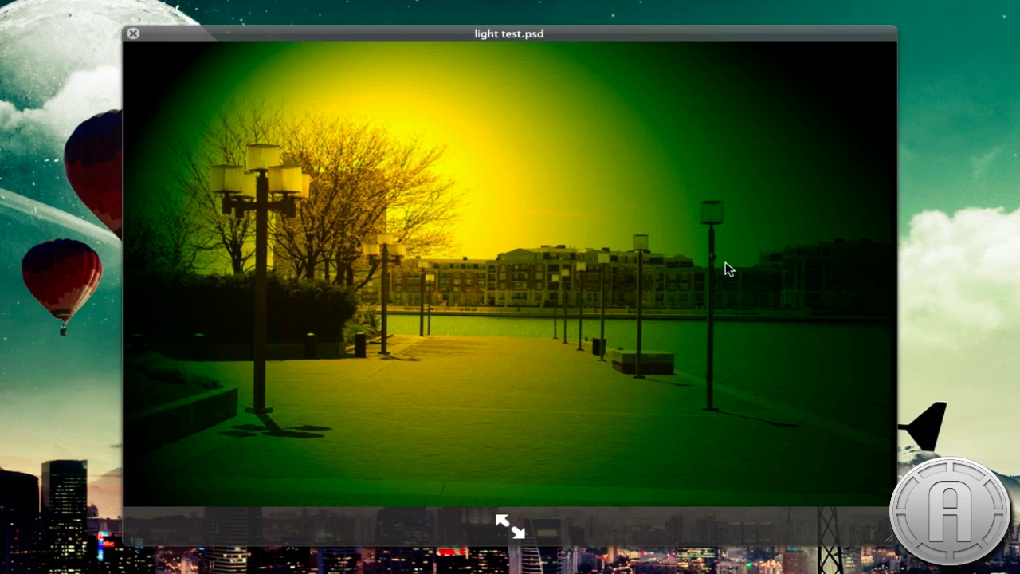
pyautogui.press('space')
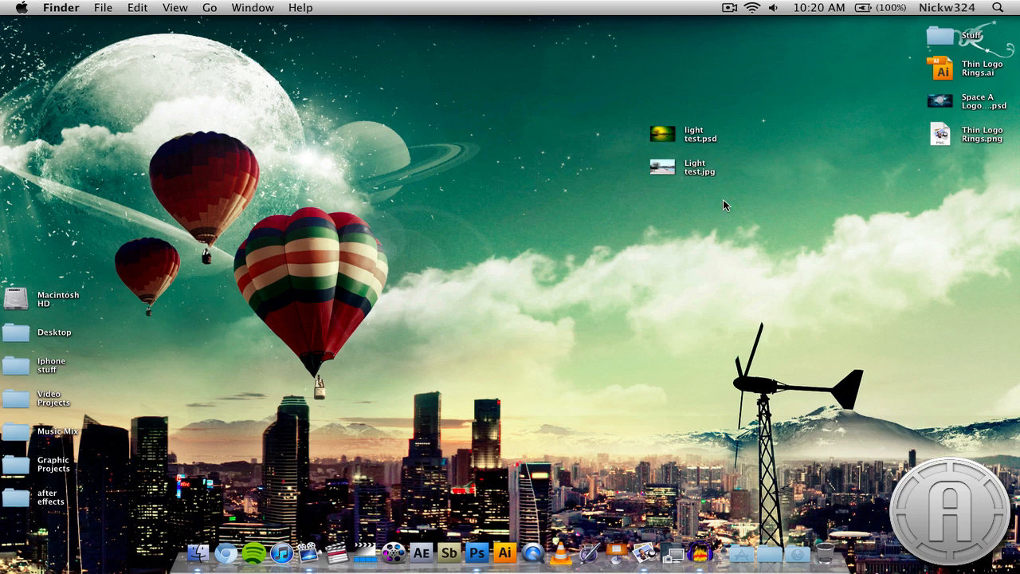
# Open Light test.jpg from the desktop in Photoshop
pyautogui.click(697, 169)
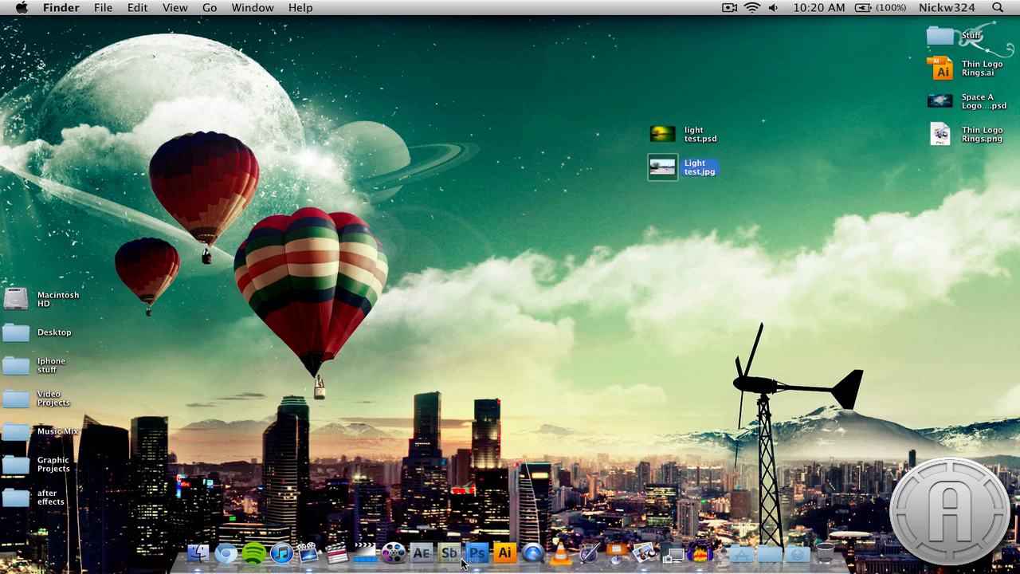
pyautogui.moveTo(461, 560); pyautogui.dragTo(465, 559)
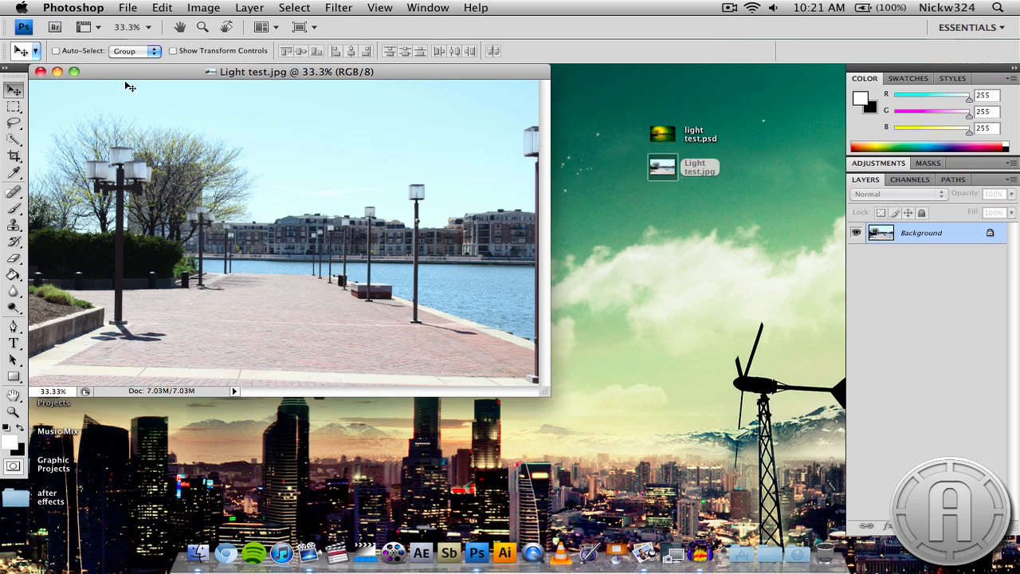
# Convert the locked Background into a regular layer named Layer 0 and duplicate it
pyautogui.doubleClick(988, 233)
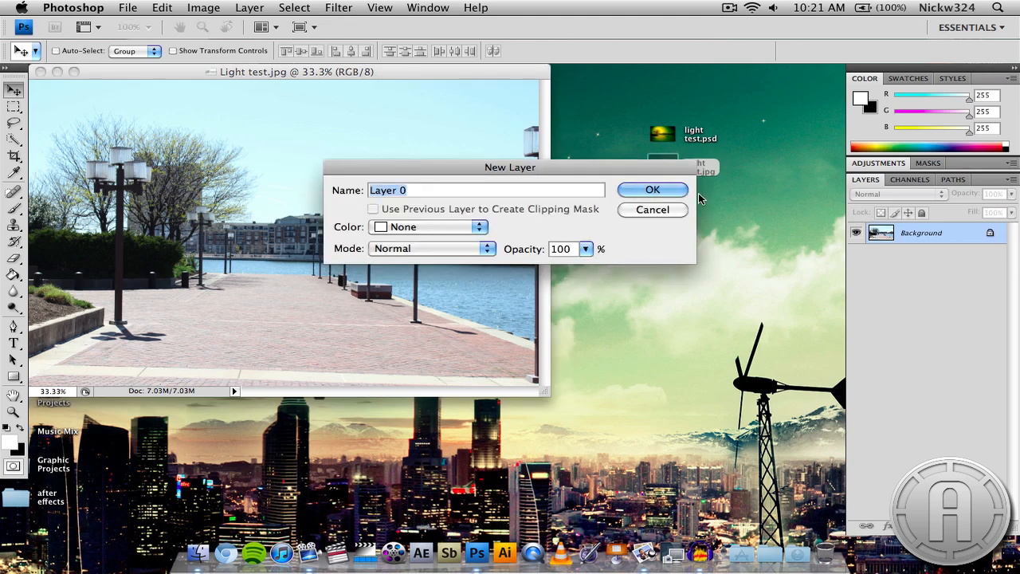
pyautogui.click(649, 190)
pyautogui.click(668, 214)
pyautogui.click(450, 170)
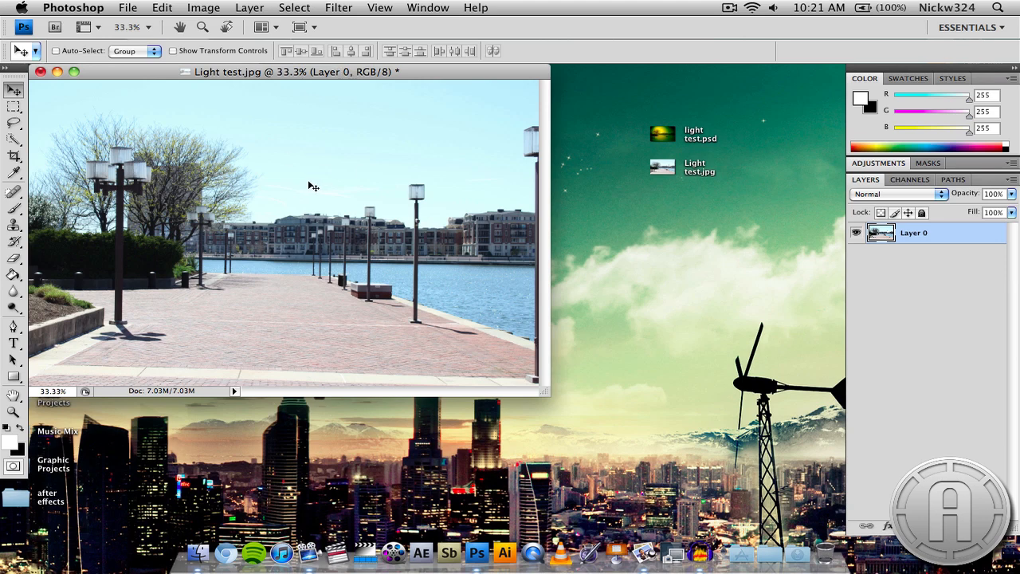
pyautogui.press('super+equal')
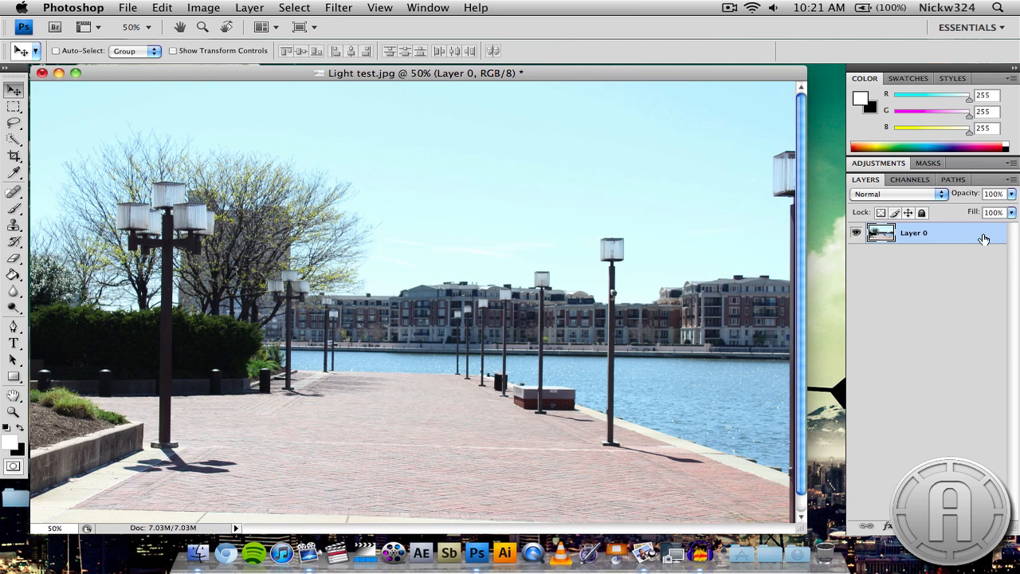
pyautogui.press('super+j')
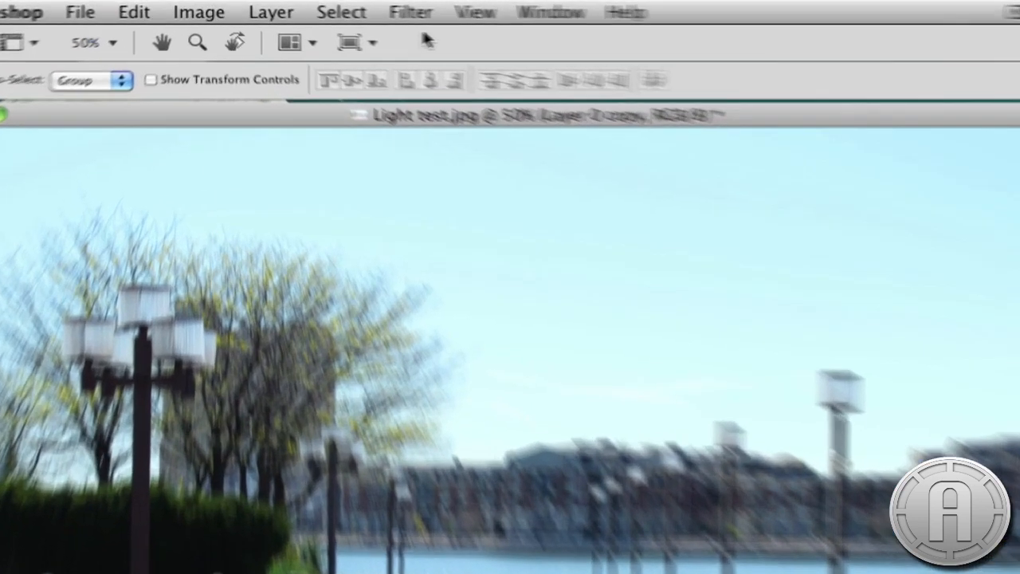
# Start the Lighting Effects render filter on the layer copy and reset its style to Default
pyautogui.click(341, 8)
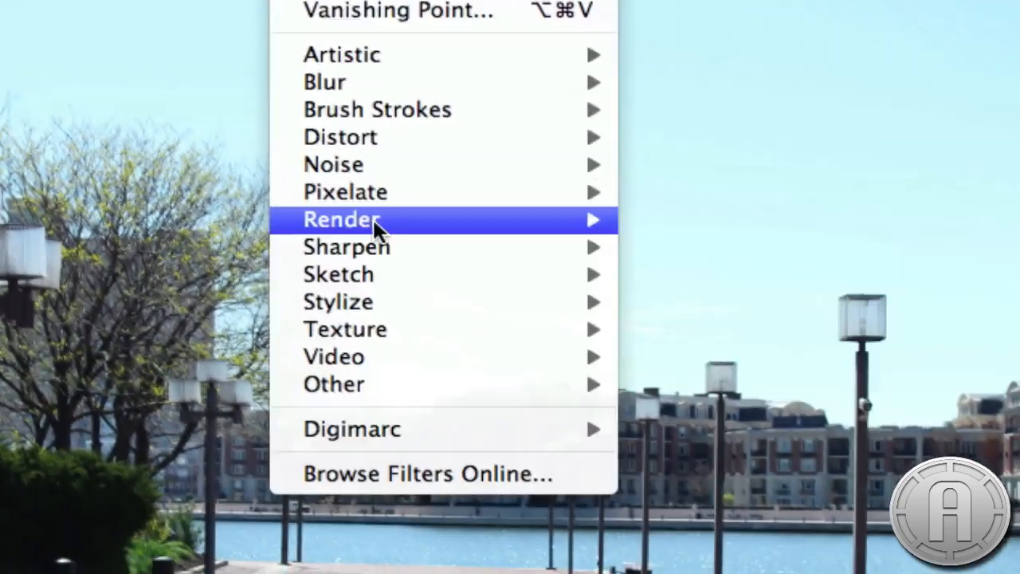
pyautogui.moveTo(376, 228)
pyautogui.click(703, 329)
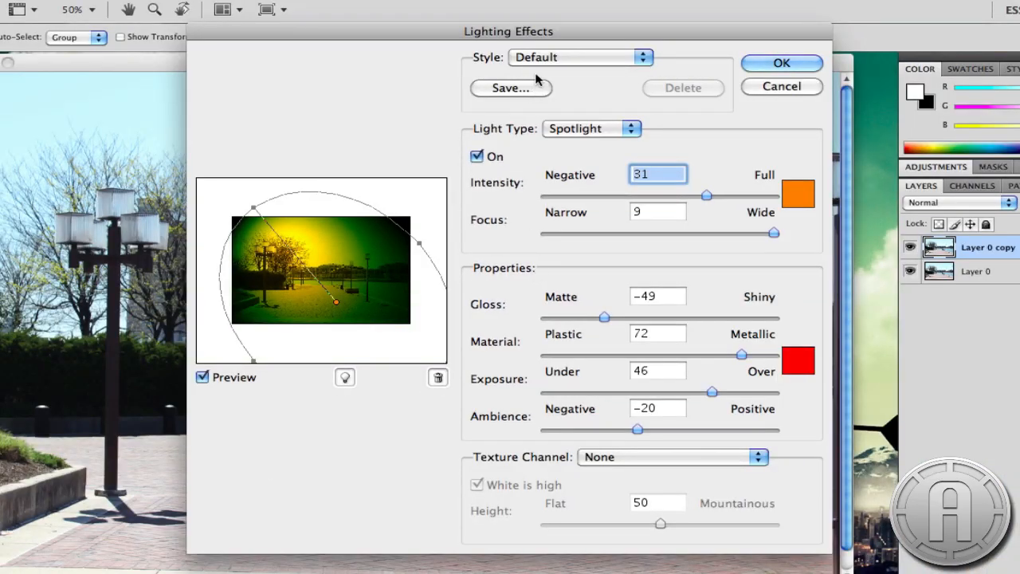
pyautogui.click(538, 62)
pyautogui.click(538, 57)
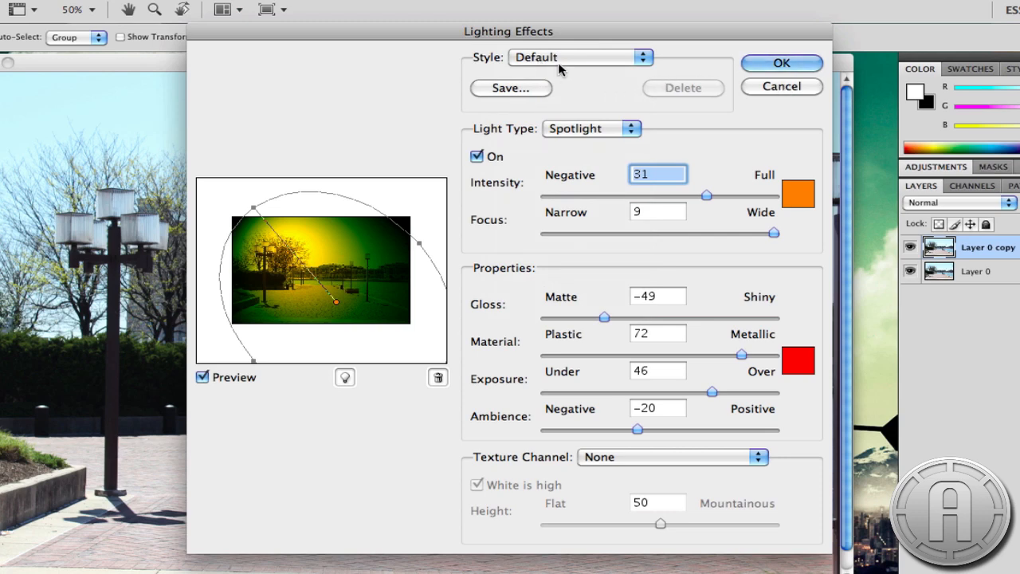
pyautogui.click(560, 64)
pyautogui.click(559, 68)
pyautogui.click(560, 62)
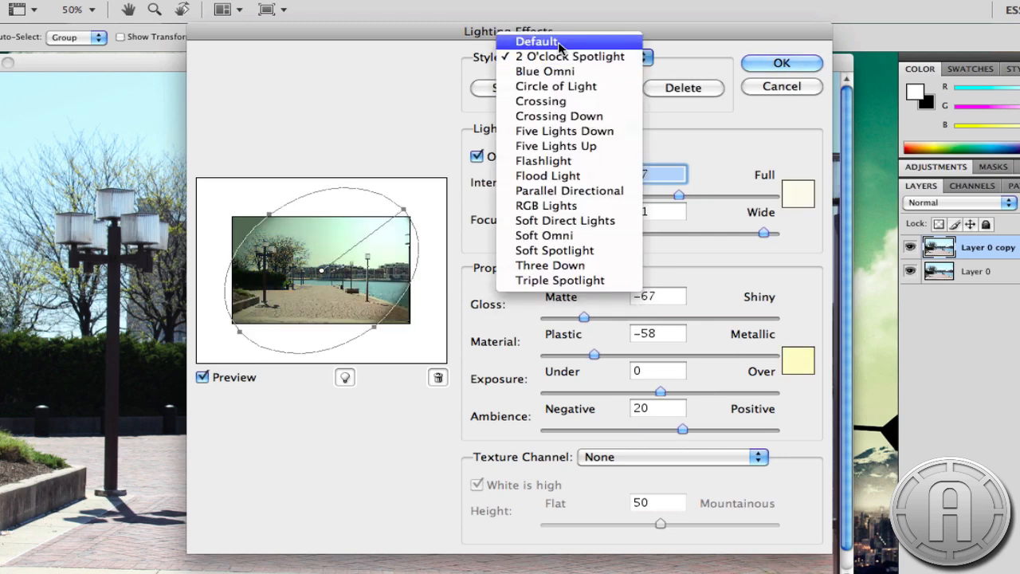
pyautogui.click(560, 44)
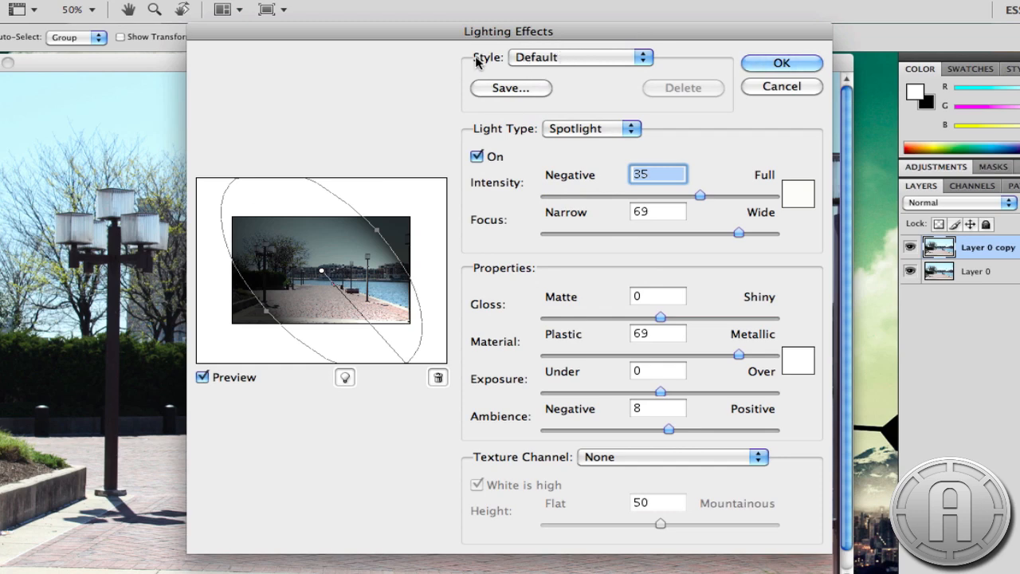
pyautogui.click(557, 59)
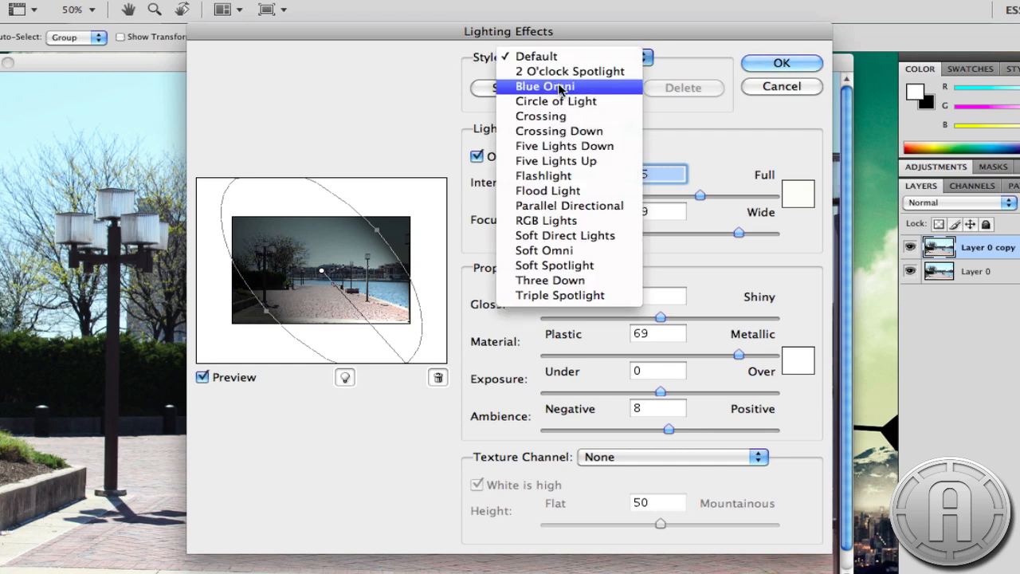
pyautogui.click(429, 92)
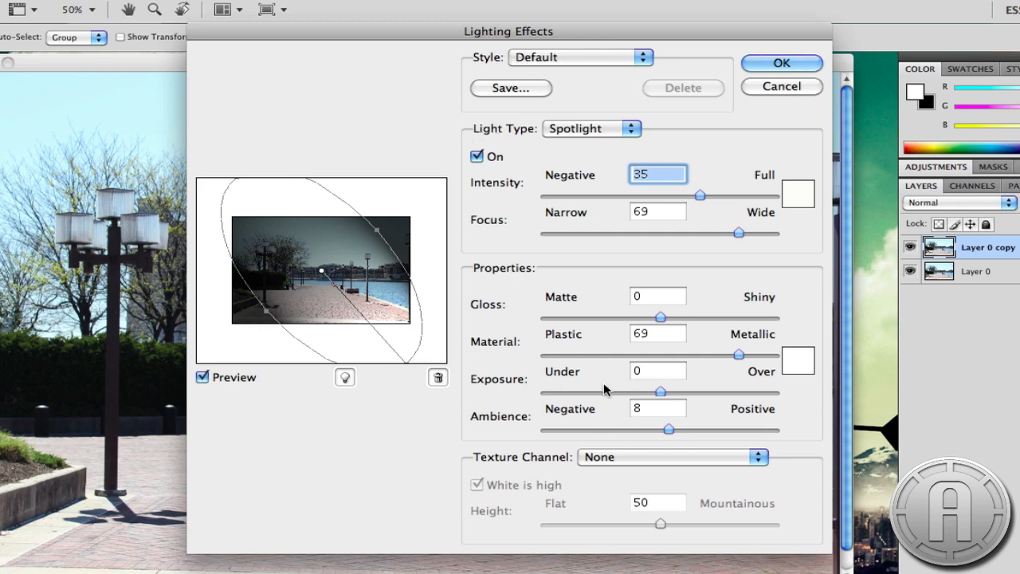
# Try the Omni and Directional light types, and return the light type to Spotlight
pyautogui.click(555, 128)
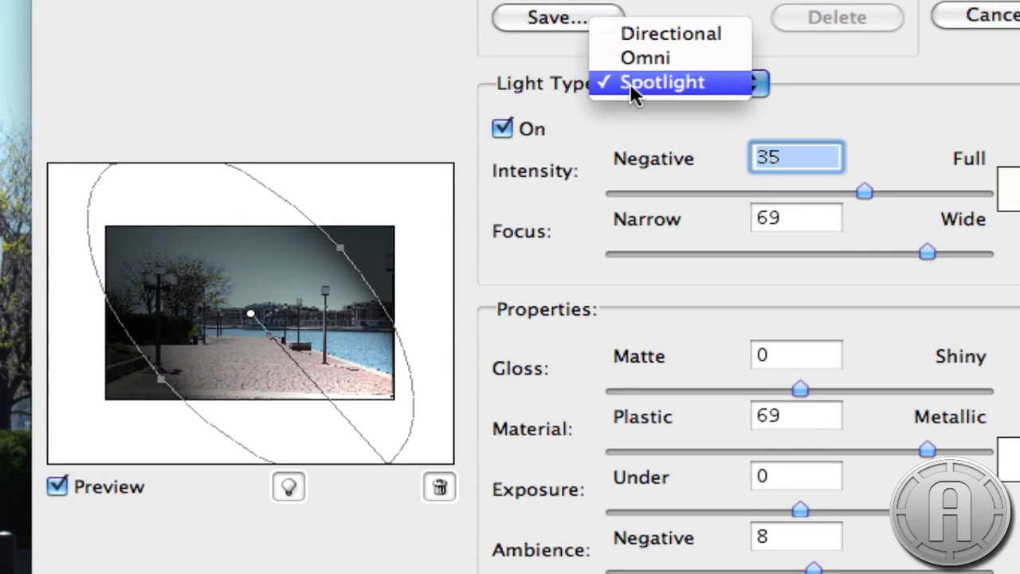
pyautogui.click(635, 55)
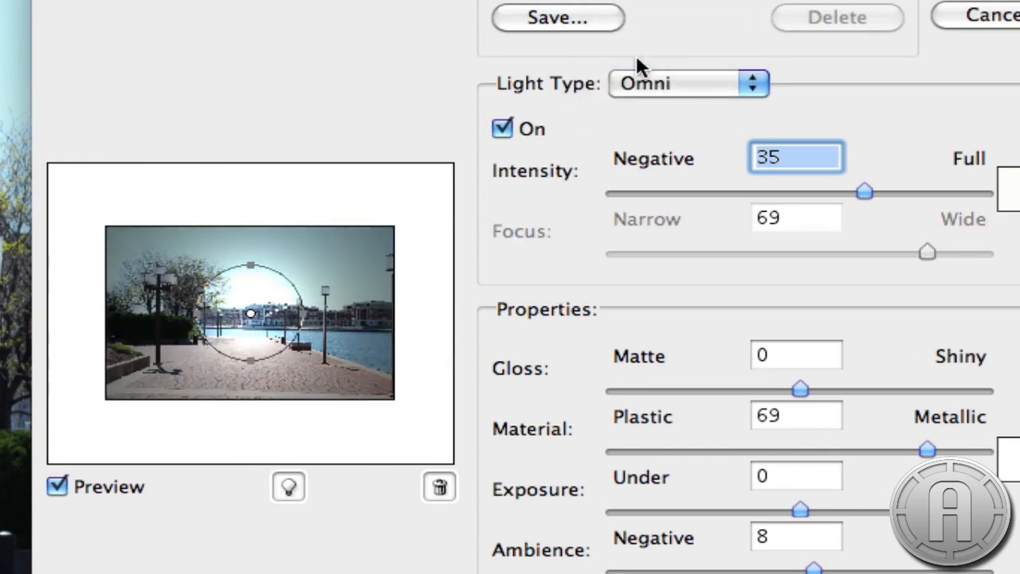
pyautogui.click(664, 83)
pyautogui.click(665, 57)
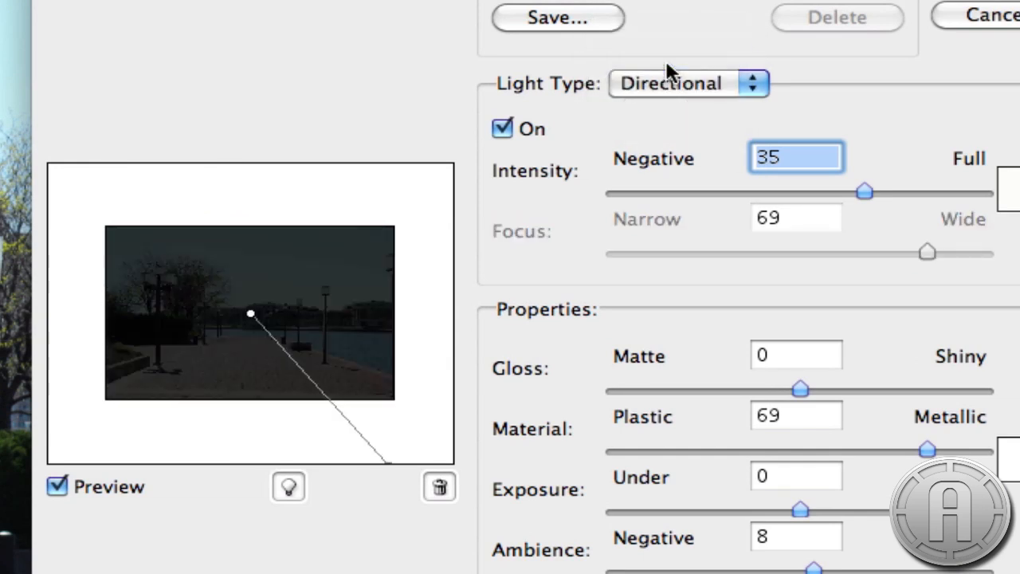
pyautogui.click(667, 87)
pyautogui.click(669, 128)
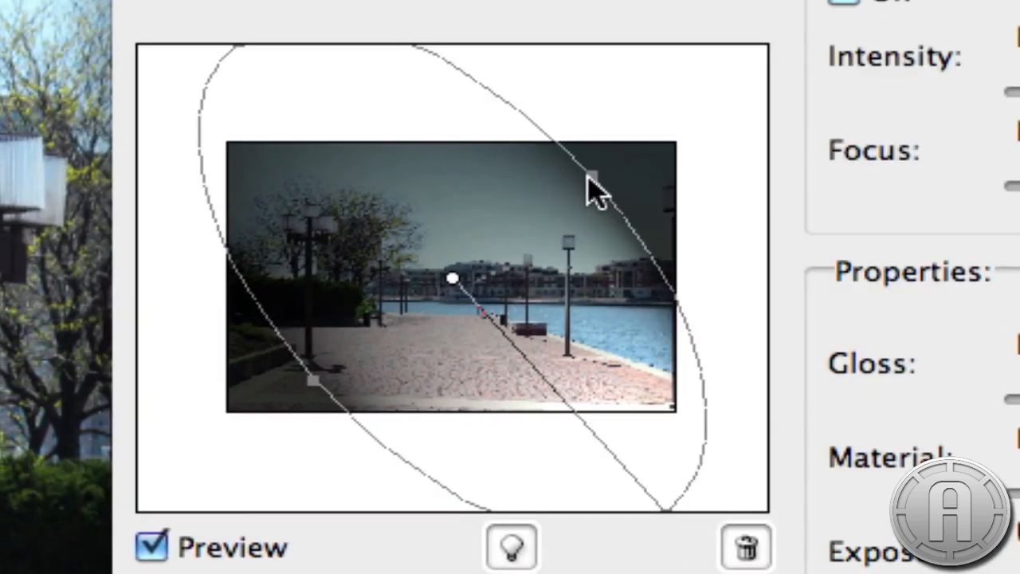
# Reshape the spotlight ellipse in the preview so the light comes from the photo's upper-left corner and spans the image
pyautogui.moveTo(340, 248); pyautogui.dragTo(197, 249)
pyautogui.moveTo(370, 189); pyautogui.dragTo(342, 391)
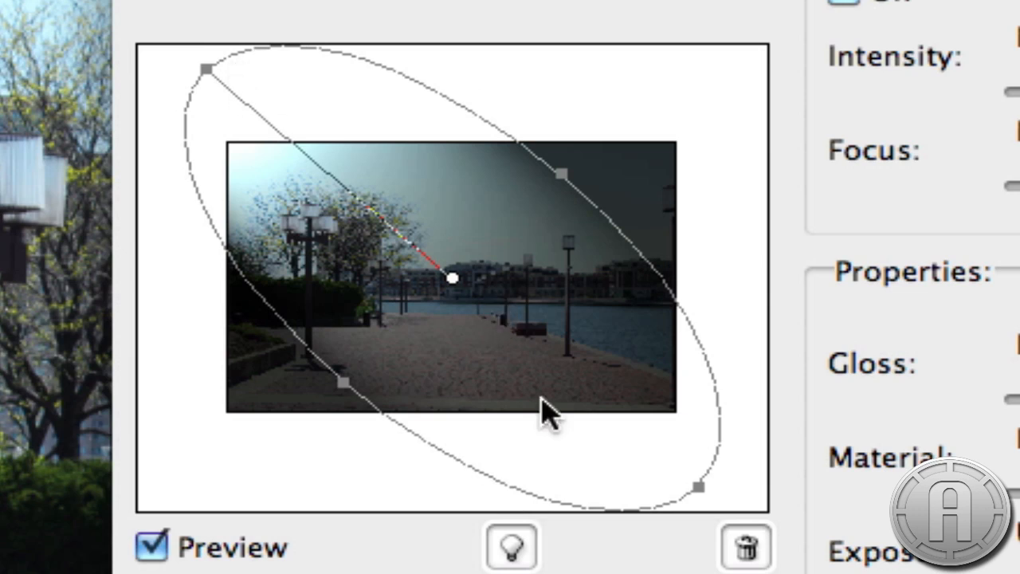
pyautogui.moveTo(206, 70); pyautogui.dragTo(252, 162)
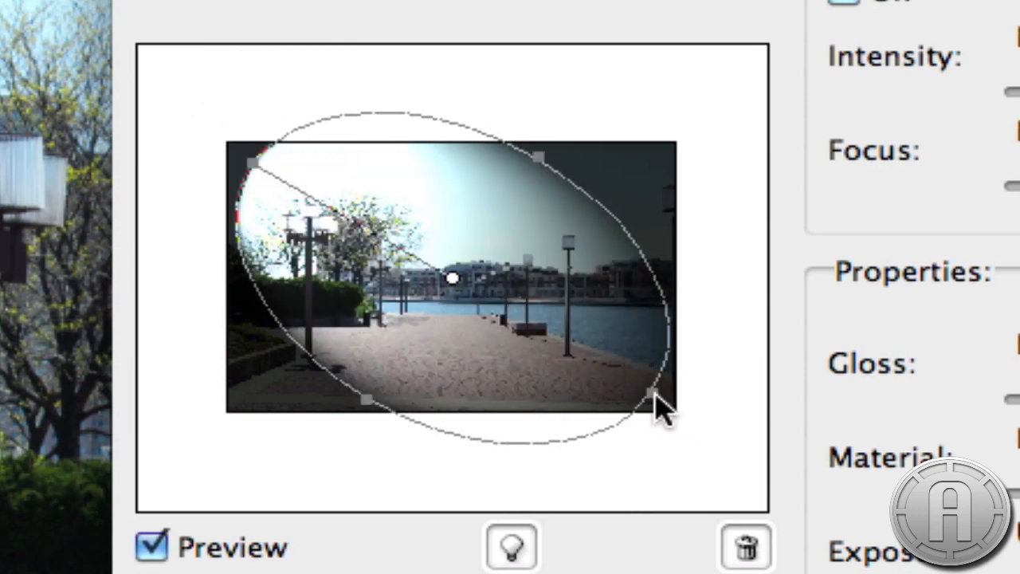
pyautogui.moveTo(653, 399)
pyautogui.mouseDown()
pyautogui.moveTo(665, 410)
pyautogui.moveTo(665, 399)
pyautogui.mouseUp()
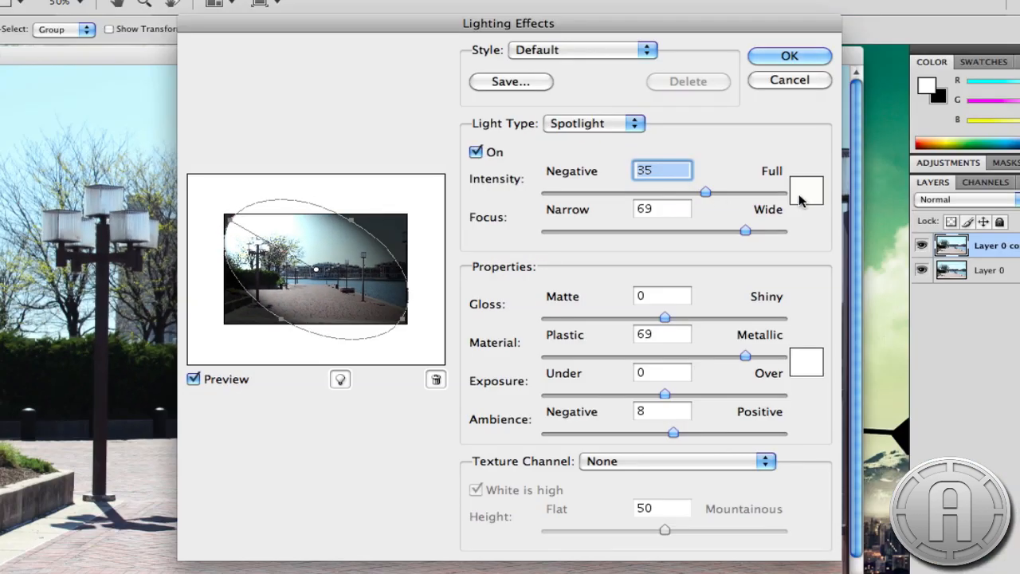
# Set the light's color to orange ff7f00 and its focus to 87
pyautogui.click(799, 195)
pyautogui.moveTo(633, 200); pyautogui.dragTo(717, 146)
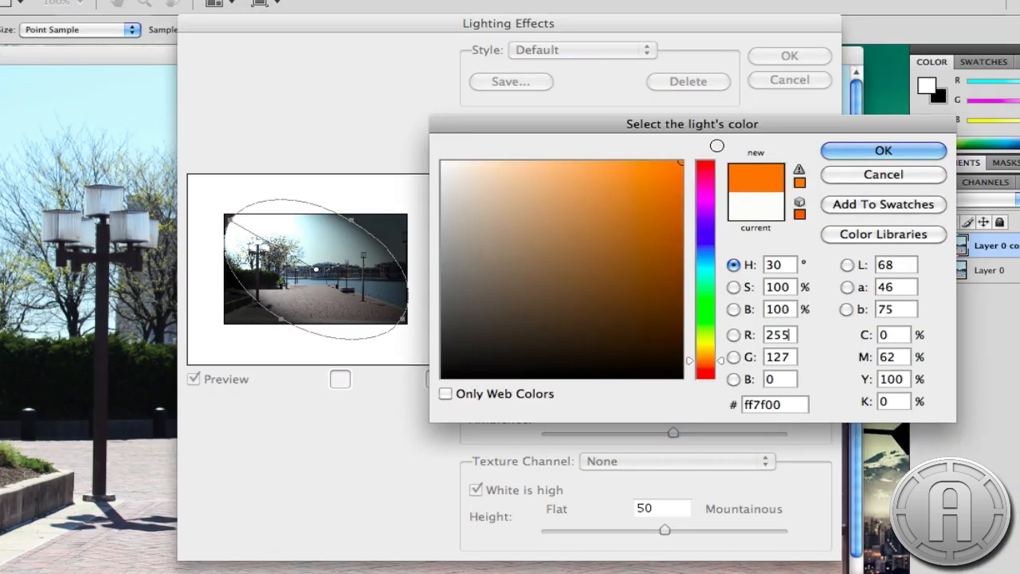
pyautogui.click(878, 150)
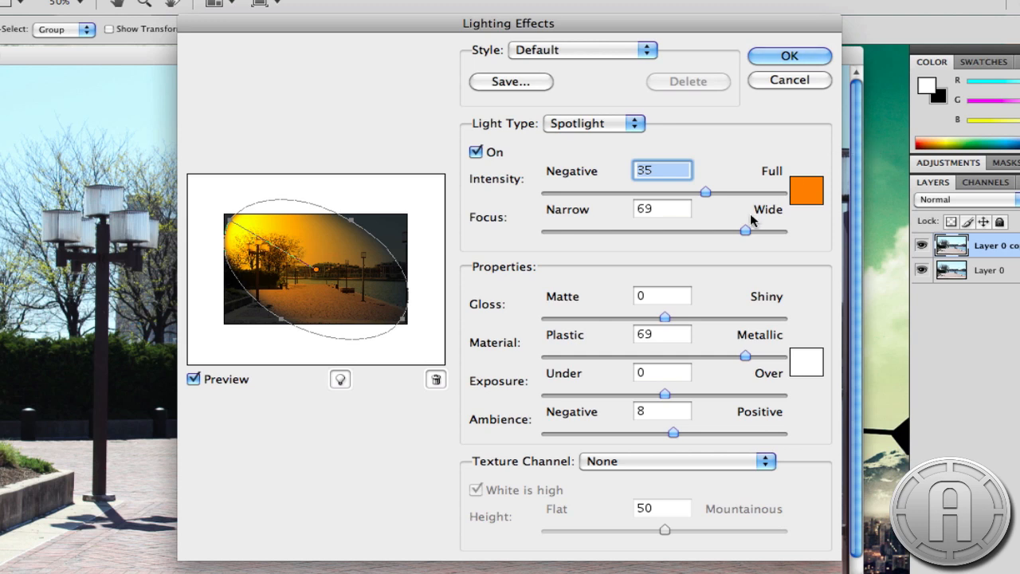
pyautogui.moveTo(744, 230); pyautogui.dragTo(714, 231)
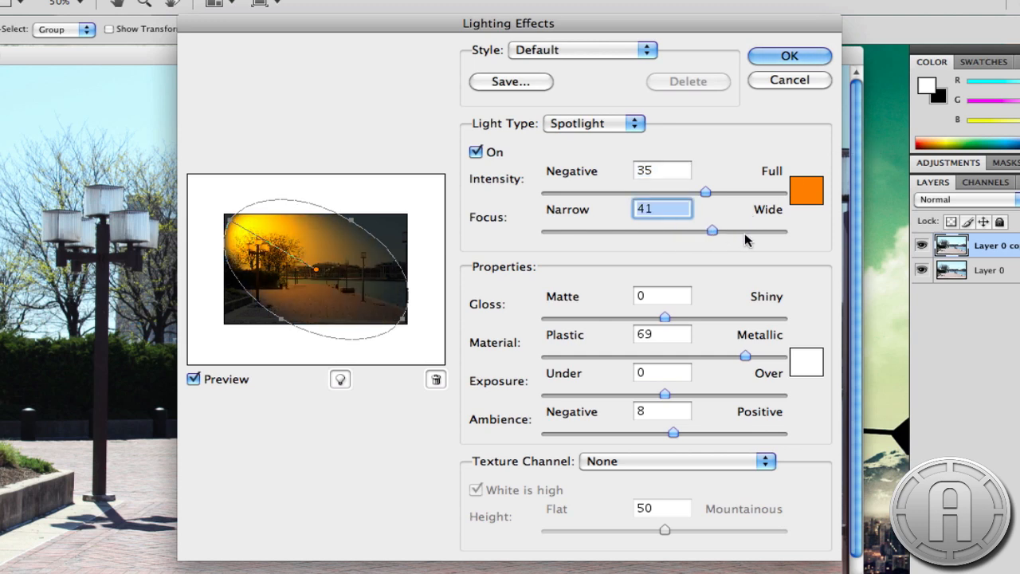
pyautogui.moveTo(715, 230); pyautogui.dragTo(766, 236)
# Set the gloss to 49 and the ambient color to pure red
pyautogui.moveTo(666, 318); pyautogui.dragTo(724, 319)
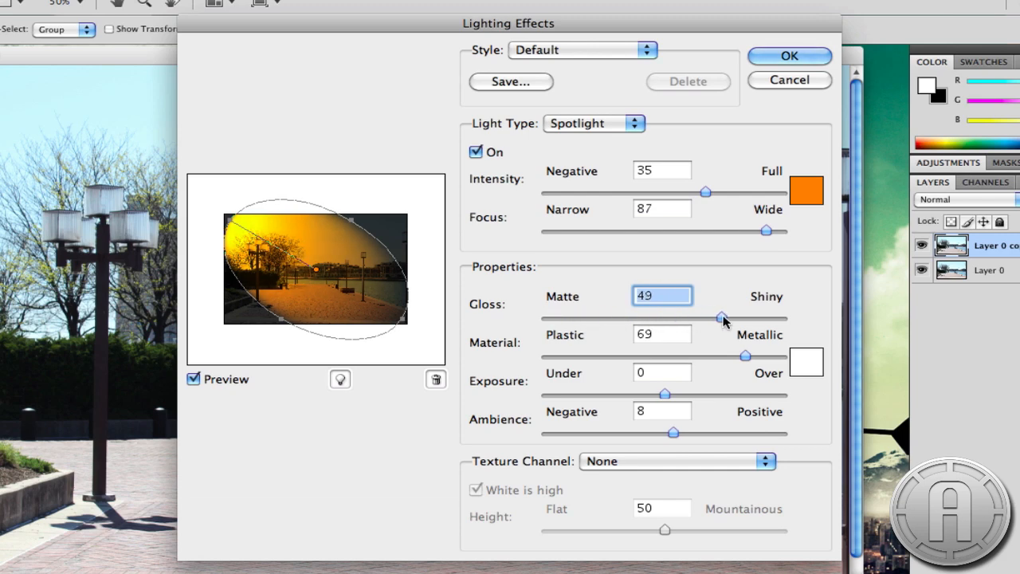
pyautogui.click(799, 364)
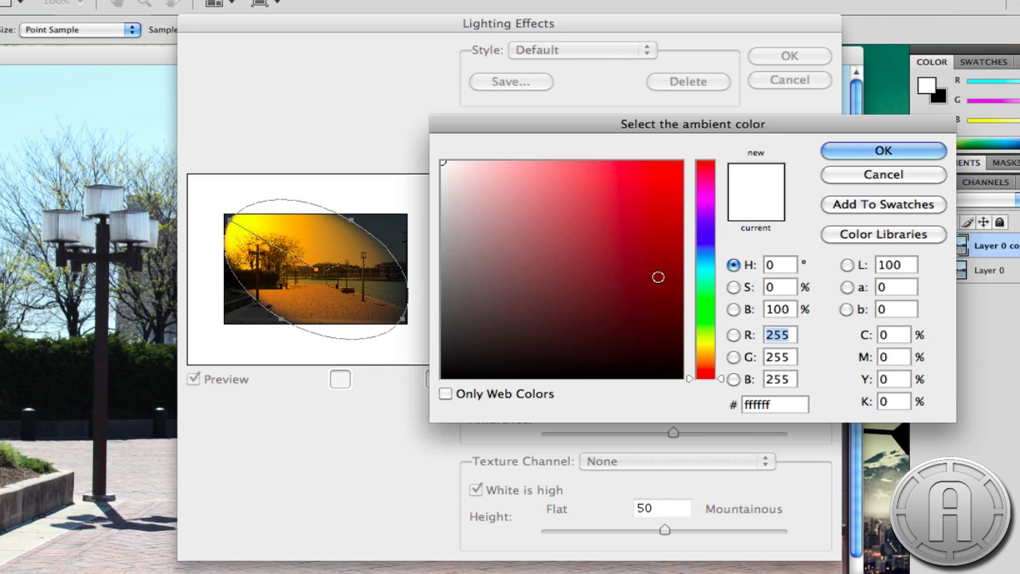
pyautogui.moveTo(658, 276); pyautogui.dragTo(701, 156)
pyautogui.click(821, 150)
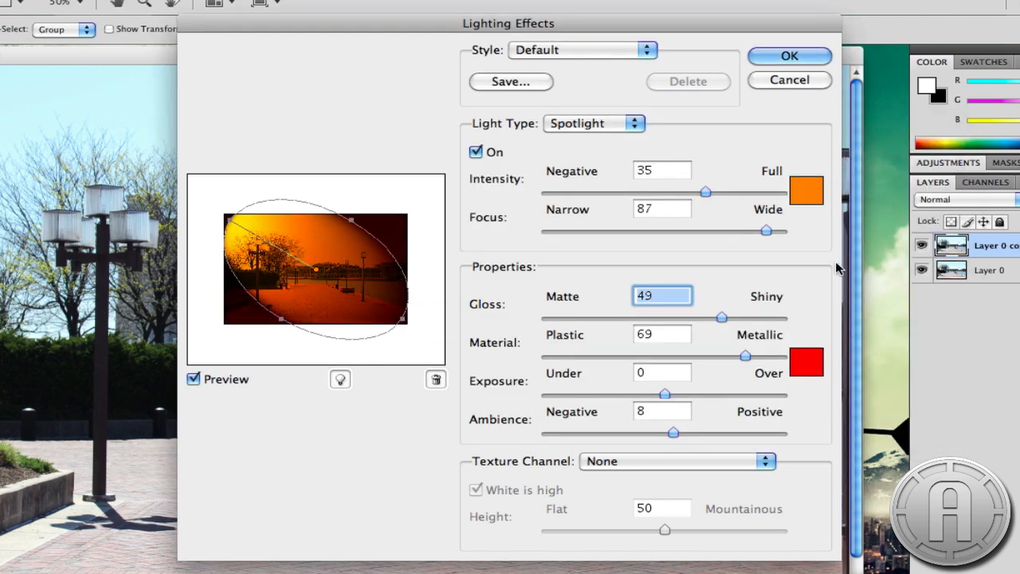
# Set the exposure to -9 and the ambience to 34, and apply the lighting effect
pyautogui.moveTo(666, 393); pyautogui.dragTo(729, 395)
pyautogui.moveTo(658, 395); pyautogui.dragTo(654, 396)
pyautogui.moveTo(673, 432); pyautogui.dragTo(704, 434)
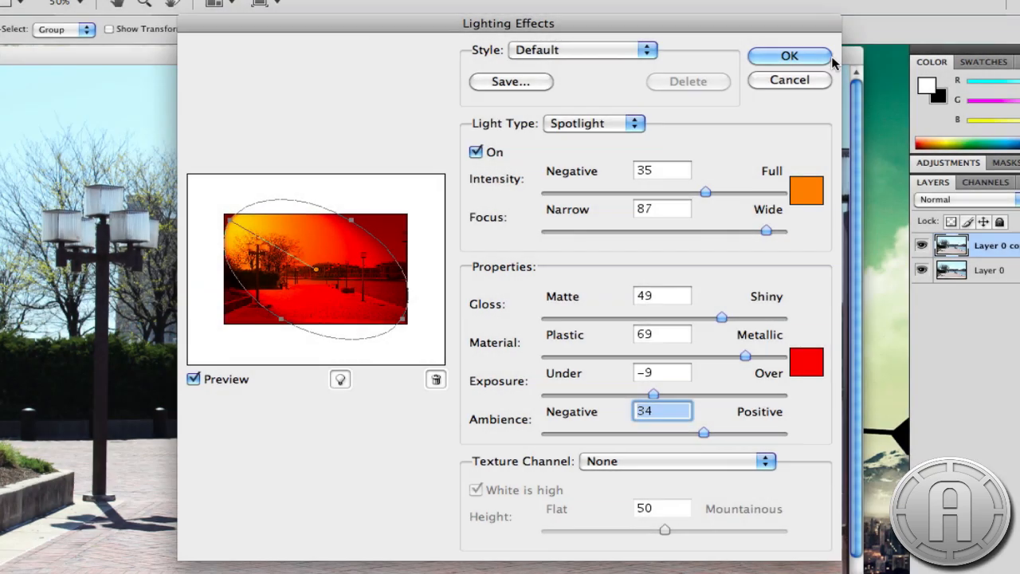
pyautogui.click(829, 56)
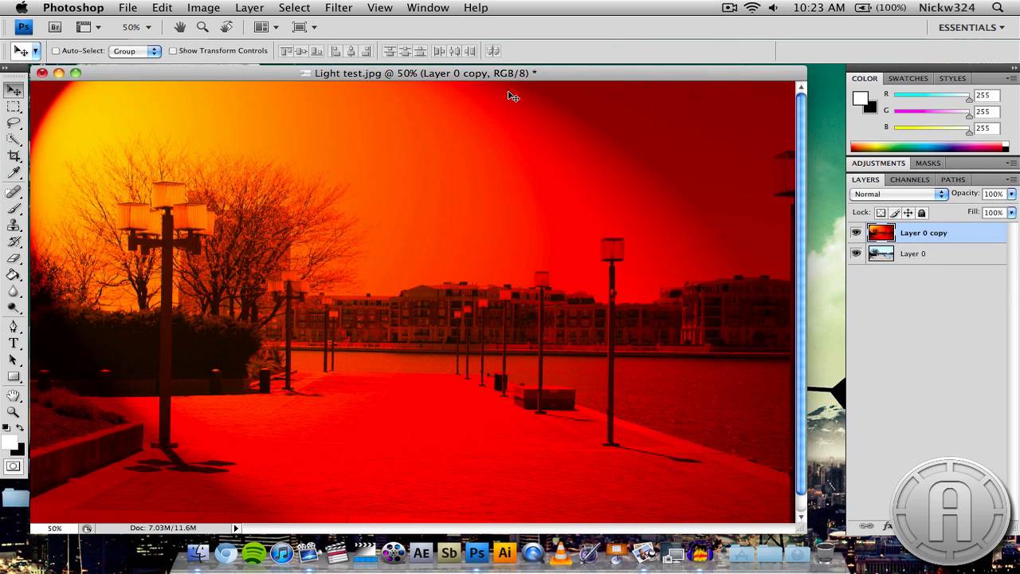
# Undo the Lighting Effects filter on the layer copy
pyautogui.press('super+z')
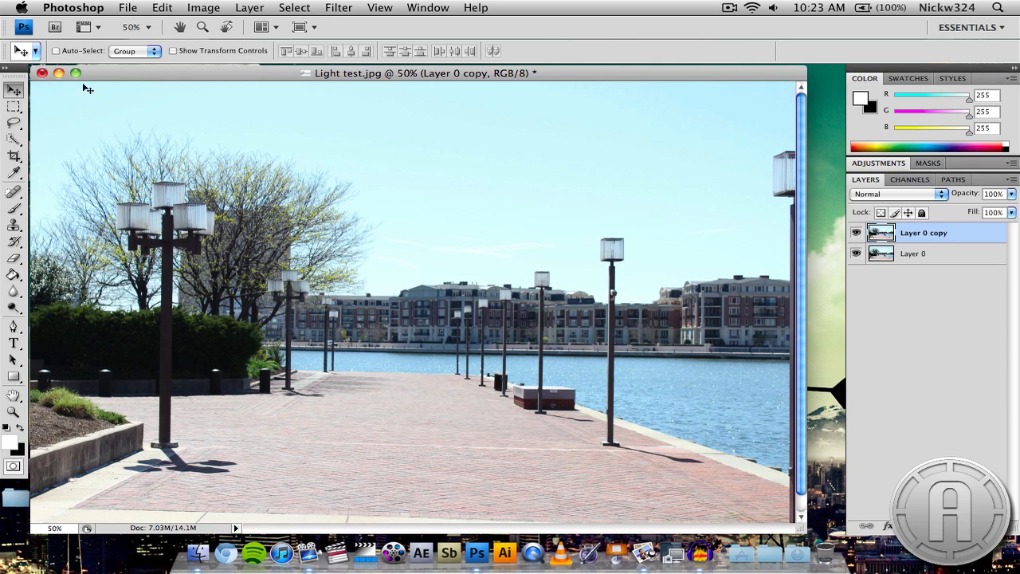
# Open the Lighting Effects filter for the layer copy and preview the 2 O'clock Spotlight style
pyautogui.click(339, 7)
pyautogui.moveTo(364, 200)
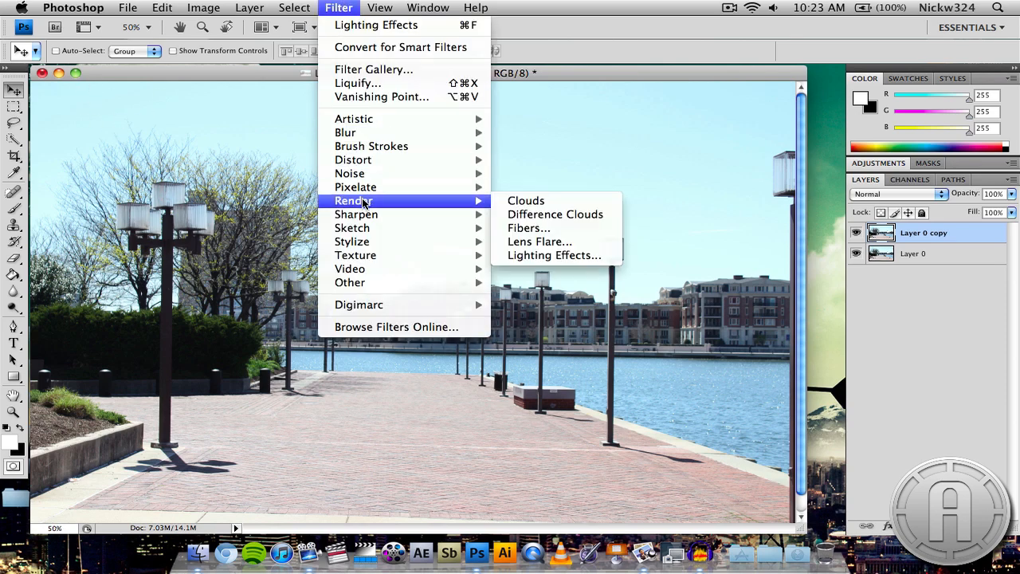
pyautogui.click(562, 259)
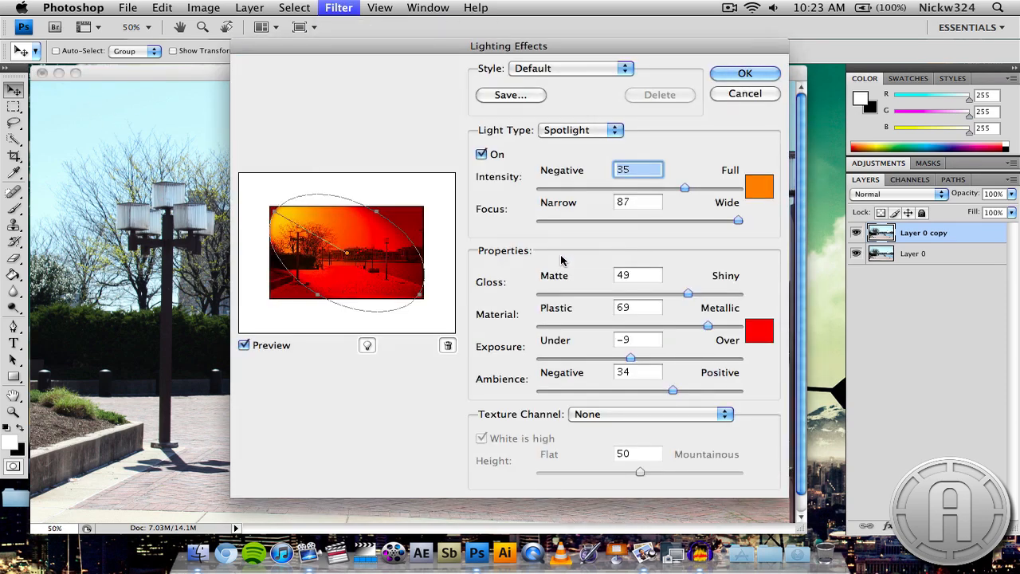
pyautogui.click(558, 69)
pyautogui.click(552, 78)
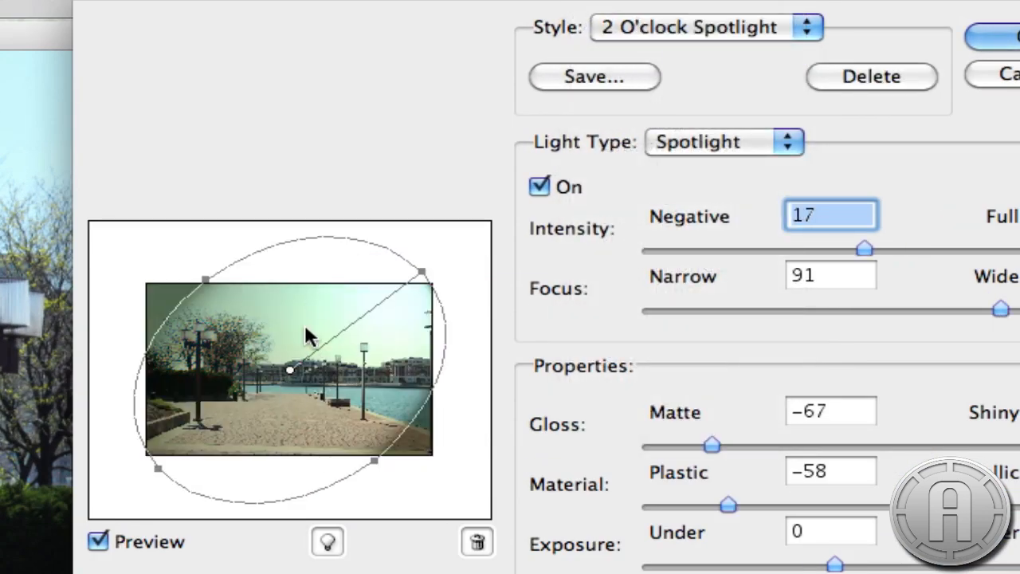
# Preview the Blue Omni and Circle of Light lighting styles on the photo
pyautogui.click(667, 27)
pyautogui.click(666, 46)
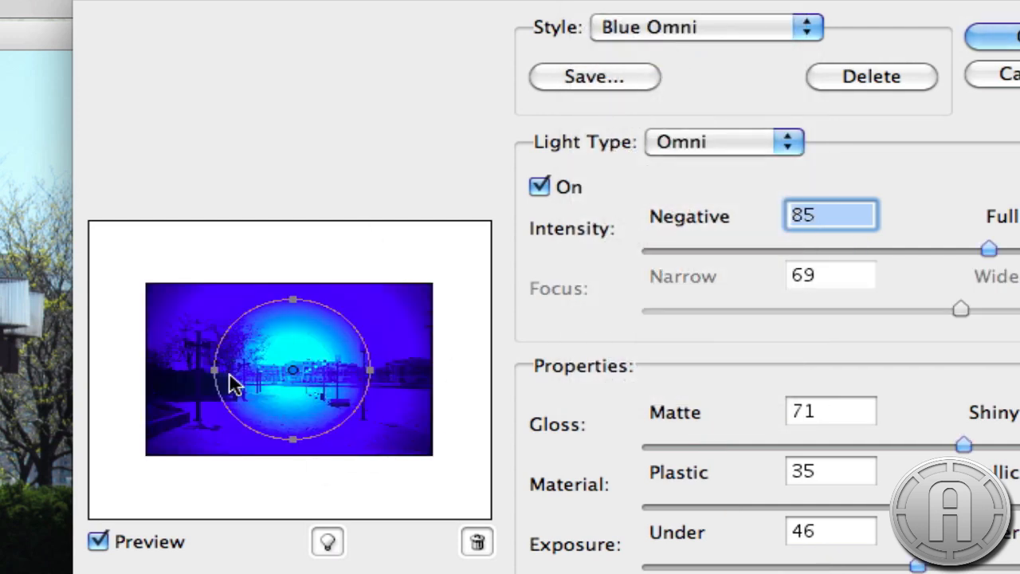
pyautogui.click(600, 34)
pyautogui.click(611, 42)
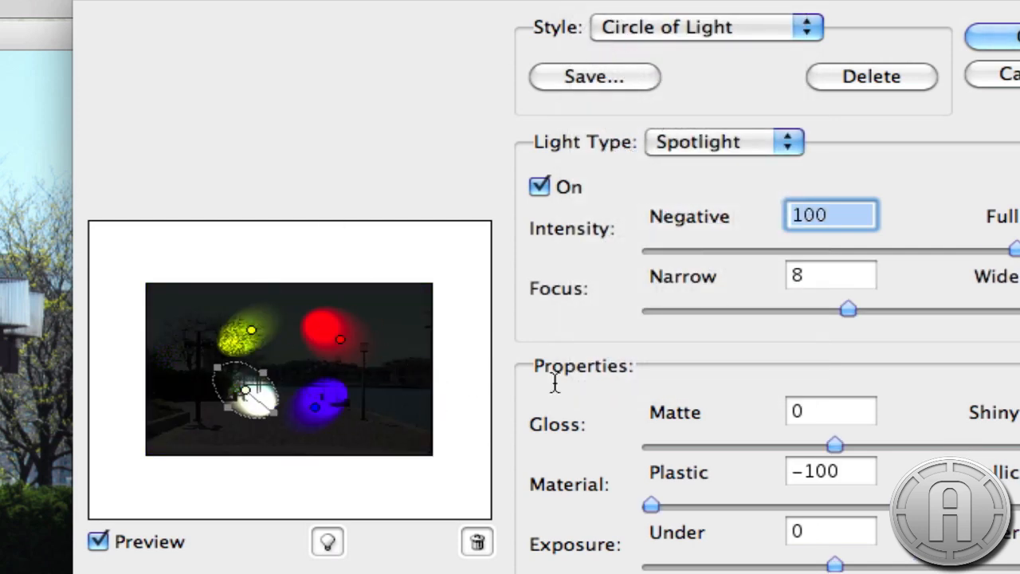
# Try the Crossing, Crossing Down and Five Lights Down lighting styles in the preview
pyautogui.click(774, 20)
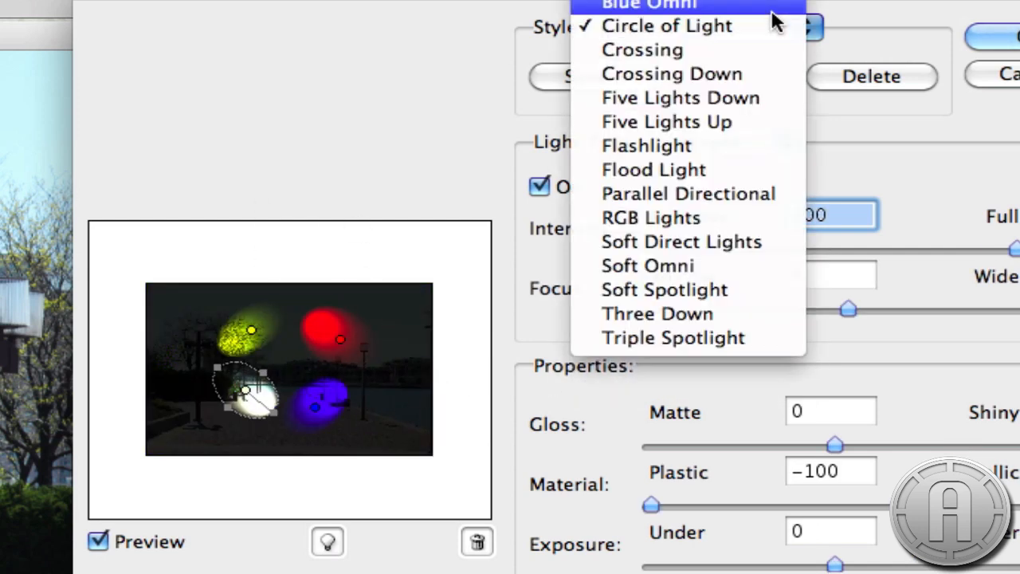
pyautogui.click(751, 50)
pyautogui.click(731, 41)
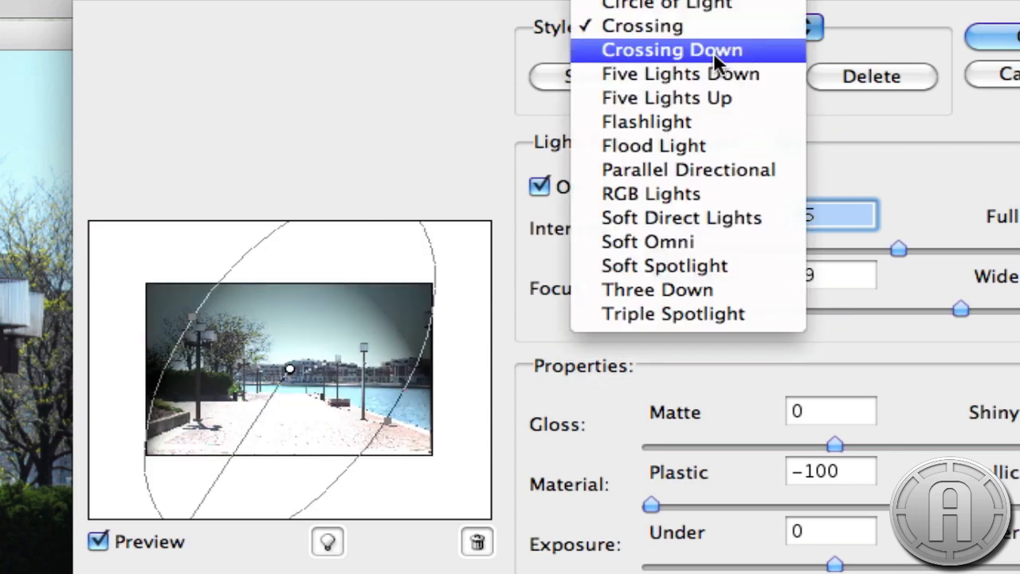
pyautogui.click(713, 52)
pyautogui.click(713, 35)
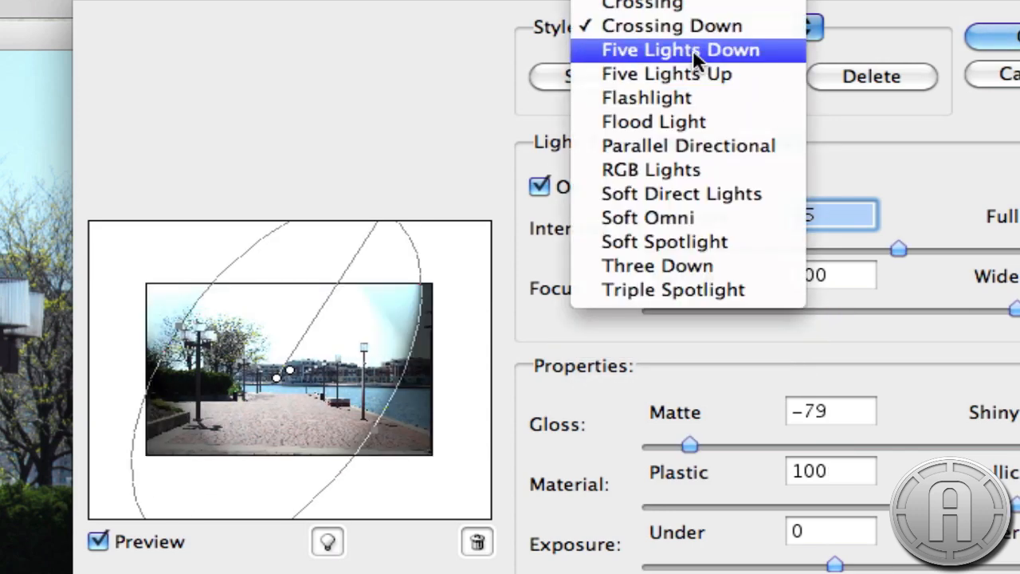
pyautogui.click(693, 49)
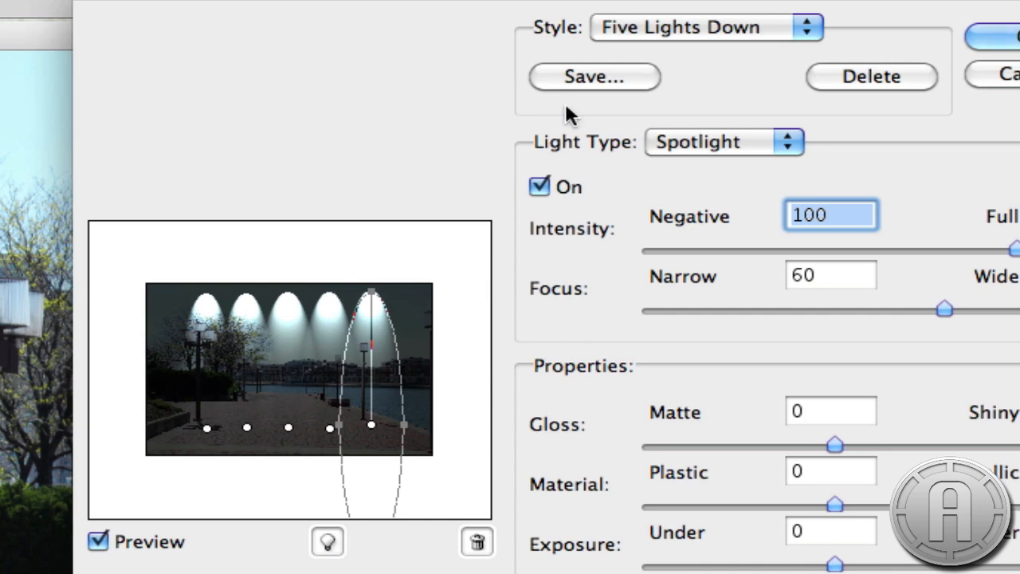
# Preview the Parallel Directional and Soft Omni styles, and cancel the lighting effect without applying it
pyautogui.click(648, 27)
pyautogui.click(657, 127)
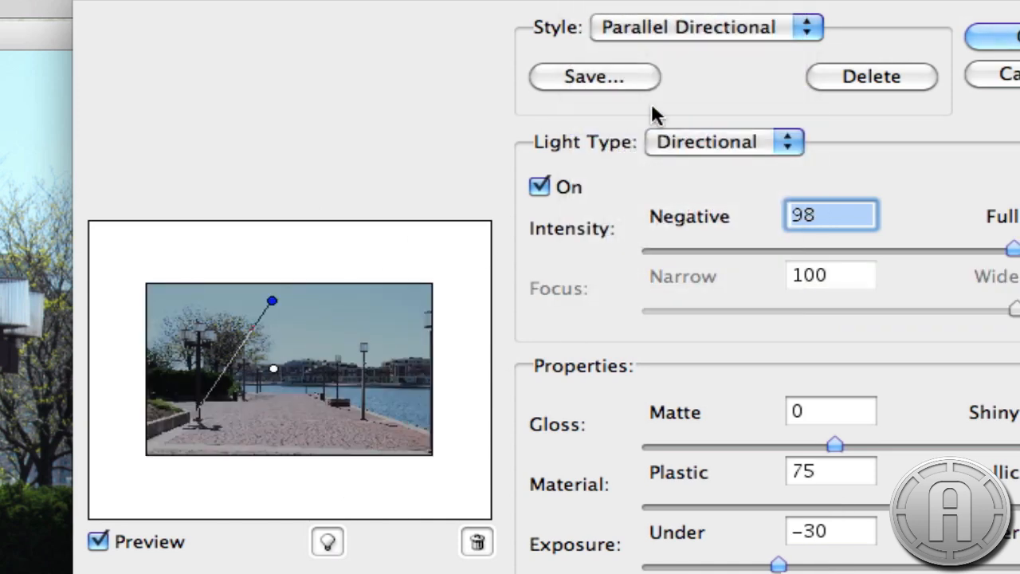
pyautogui.click(645, 34)
pyautogui.click(648, 108)
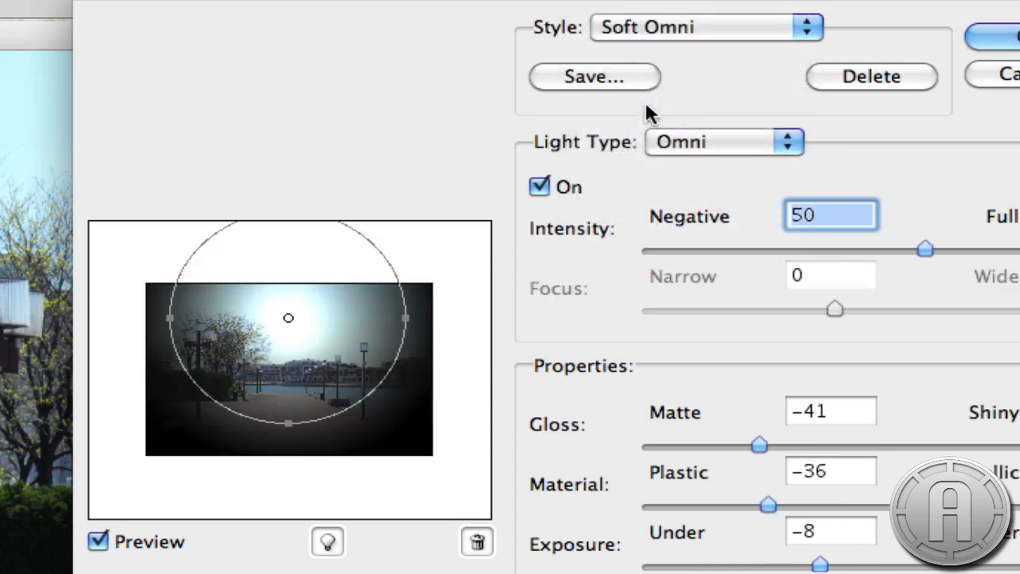
pyautogui.click(985, 79)
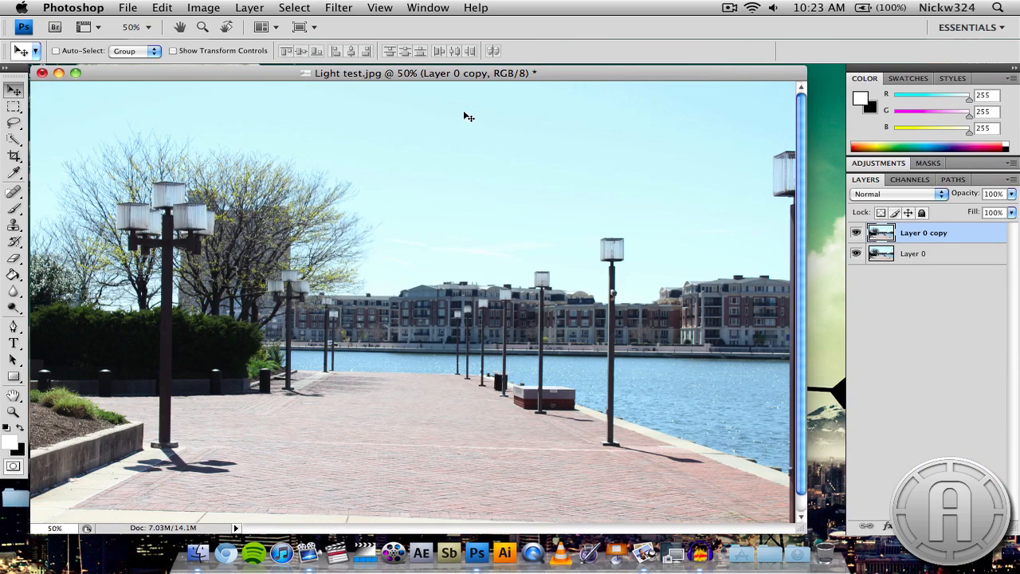
# Close the Light test.jpg document without saving its changes and switch to the Finder desktop
pyautogui.click(42, 72)
pyautogui.click(448, 182)
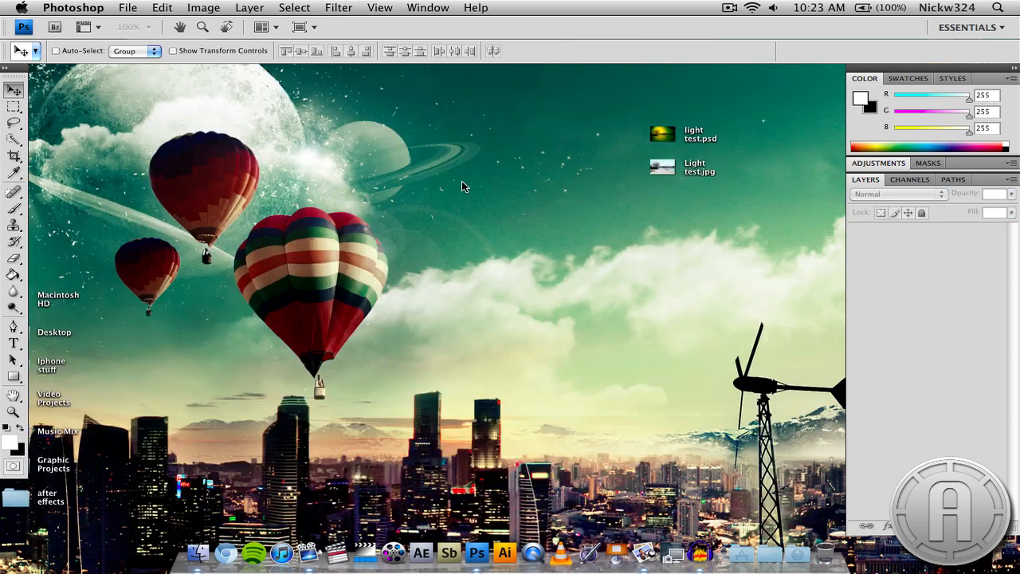
pyautogui.click(602, 207)
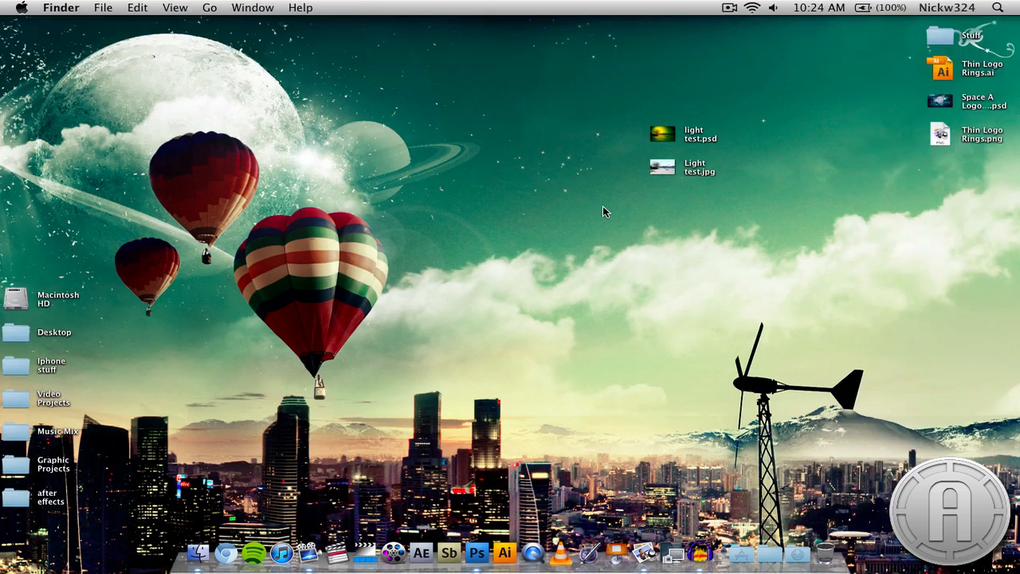